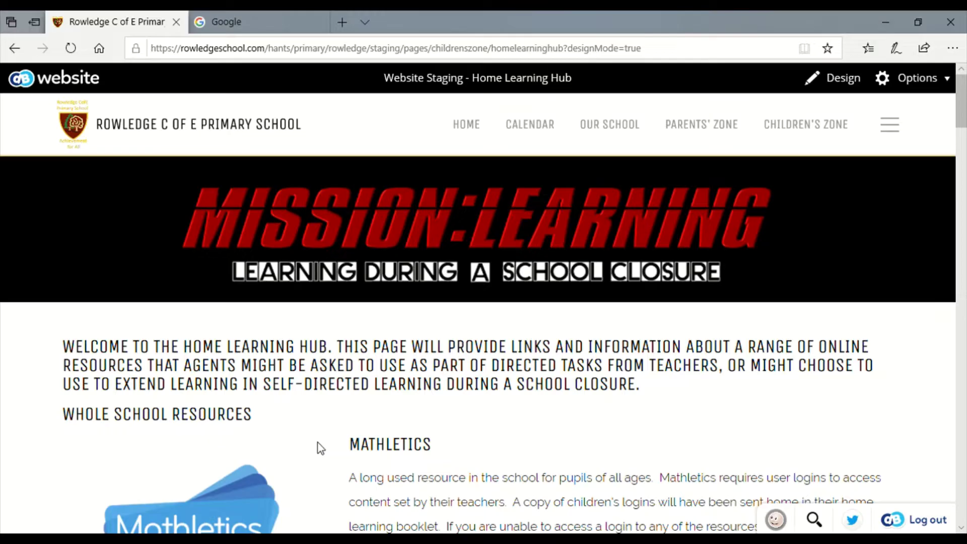
Search Google for 'class dojo' and open the ClassDojo homepage from the results
{"action": "left_click", "coordinate": [257, 12]}
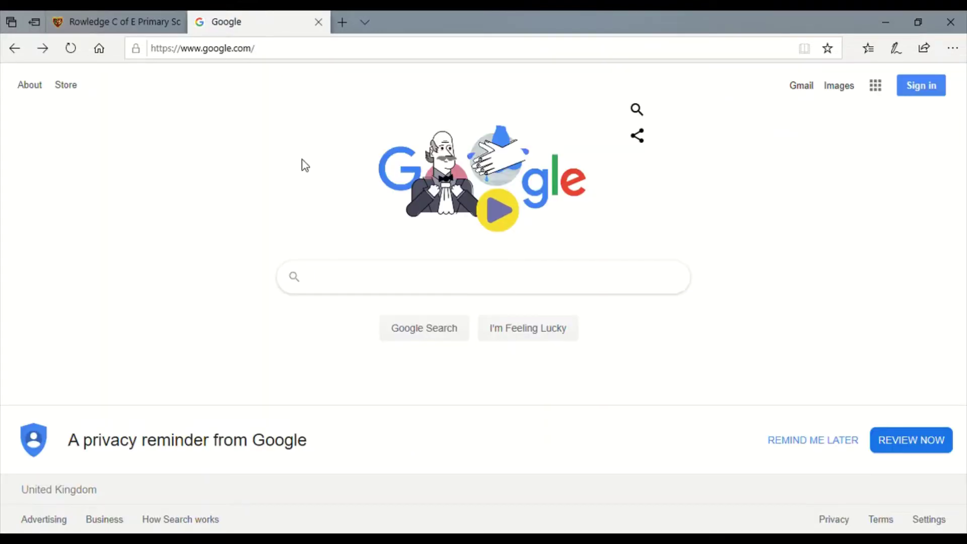
{"action": "type", "text": "class d"}
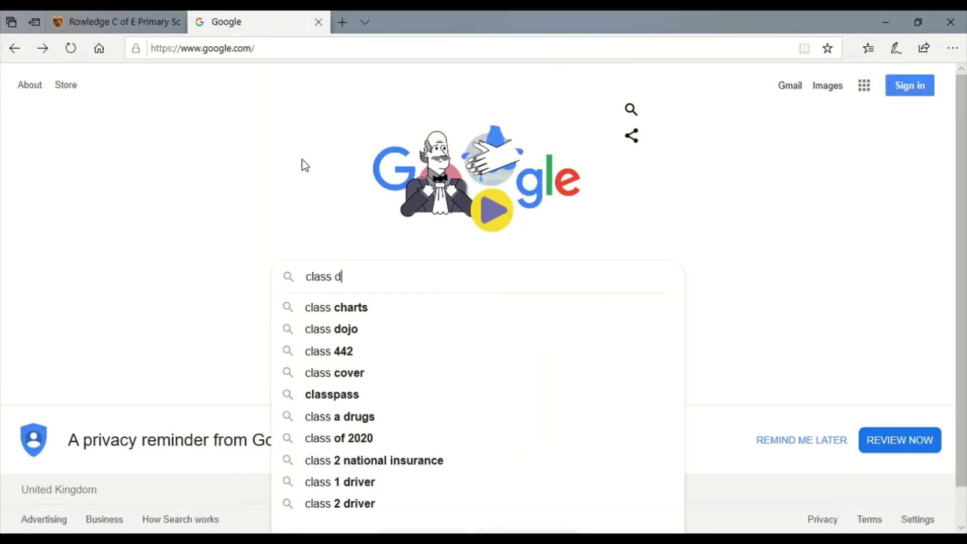
{"action": "type", "text": "ojo"}
{"action": "key", "text": "Return"}
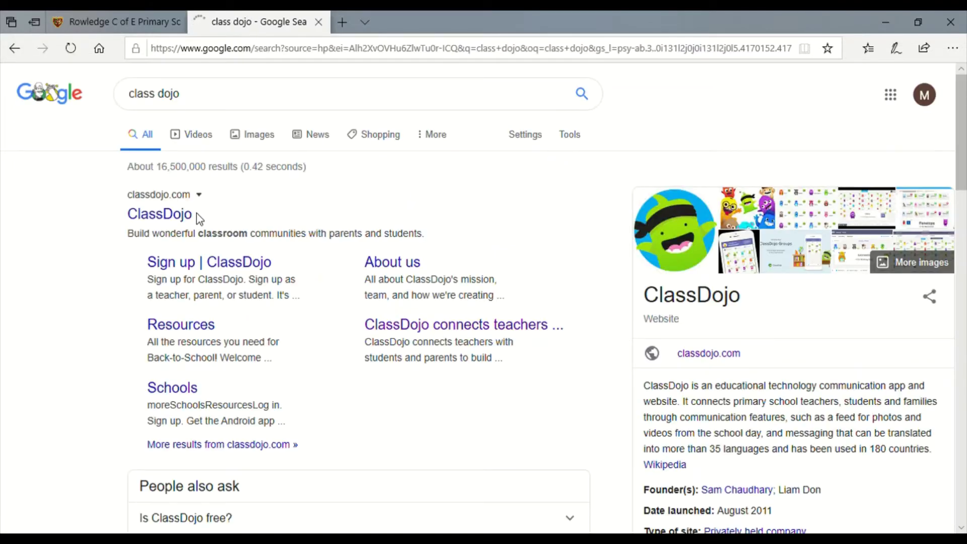
{"action": "left_click", "coordinate": [190, 214]}
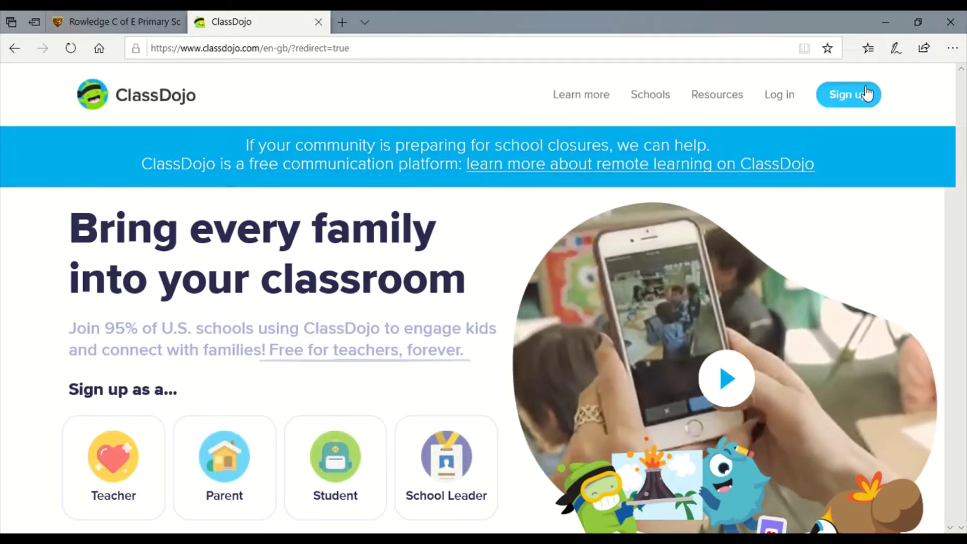
Begin a Teacher sign-up with title Mr., entering the teacher's first name, last name and e-mail
{"action": "left_click", "coordinate": [865, 94]}
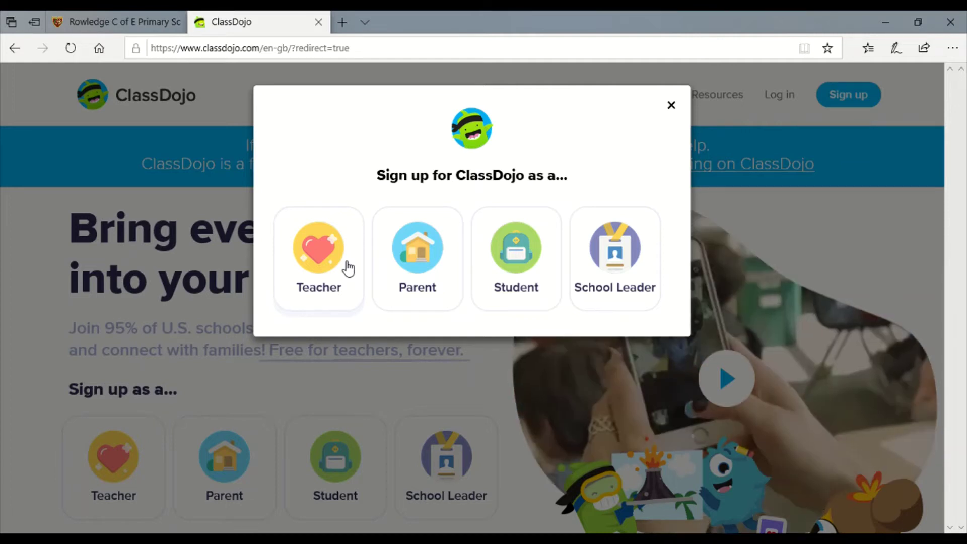
{"action": "left_click", "coordinate": [347, 269]}
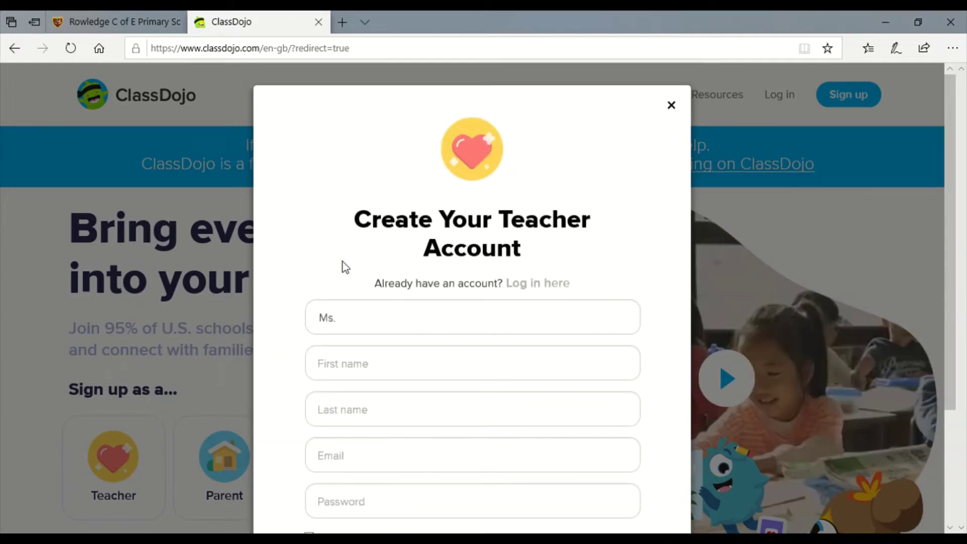
{"action": "left_click", "coordinate": [349, 321]}
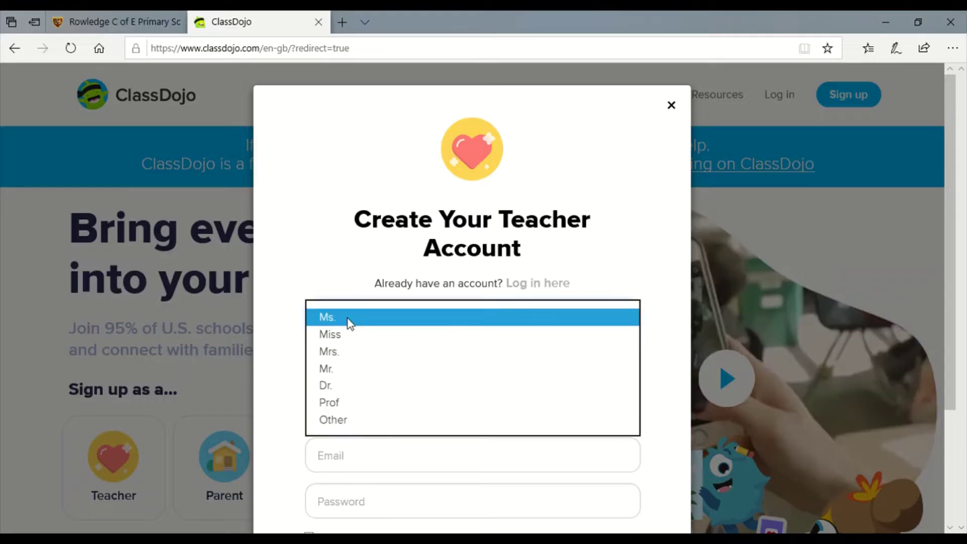
{"action": "left_click", "coordinate": [338, 368]}
{"action": "left_click", "coordinate": [338, 374]}
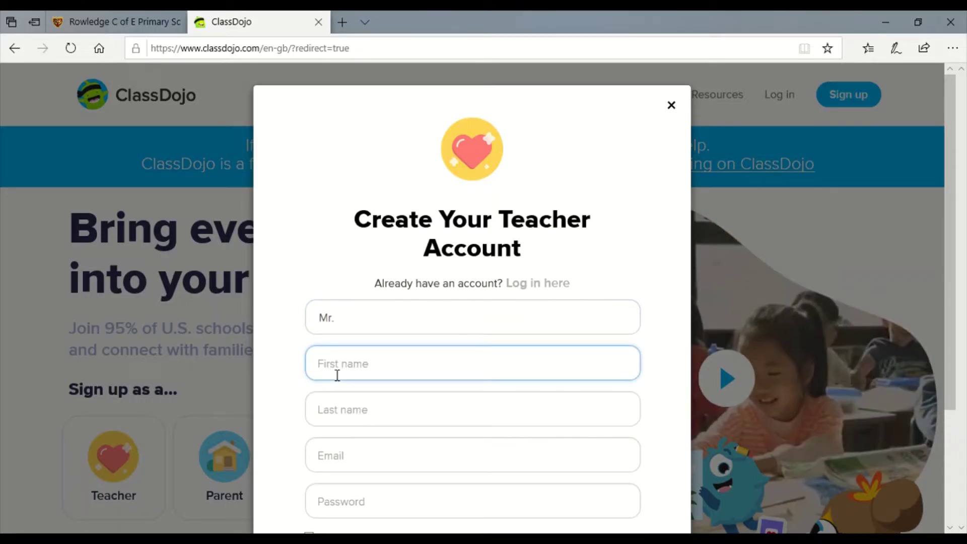
{"action": "key", "text": "Tab"}
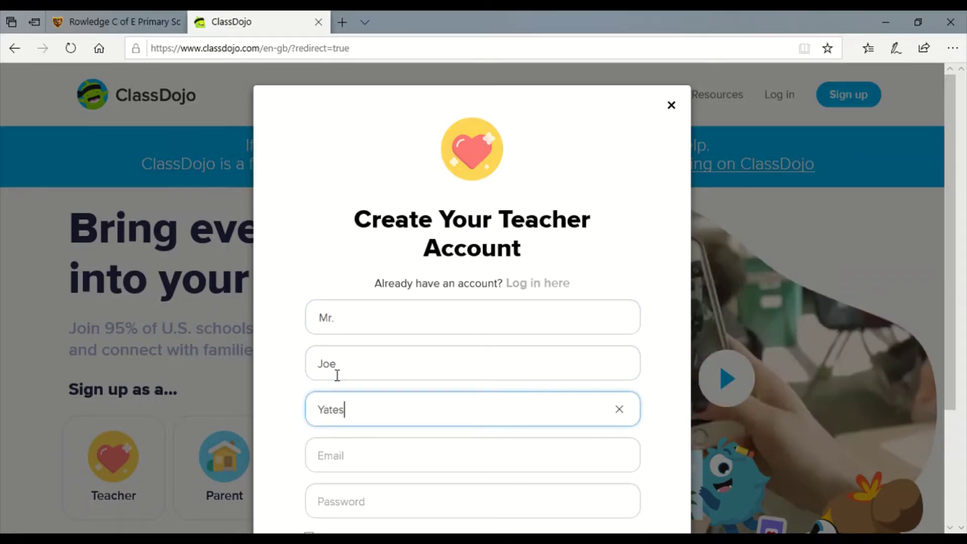
{"action": "key", "text": "Tab"}
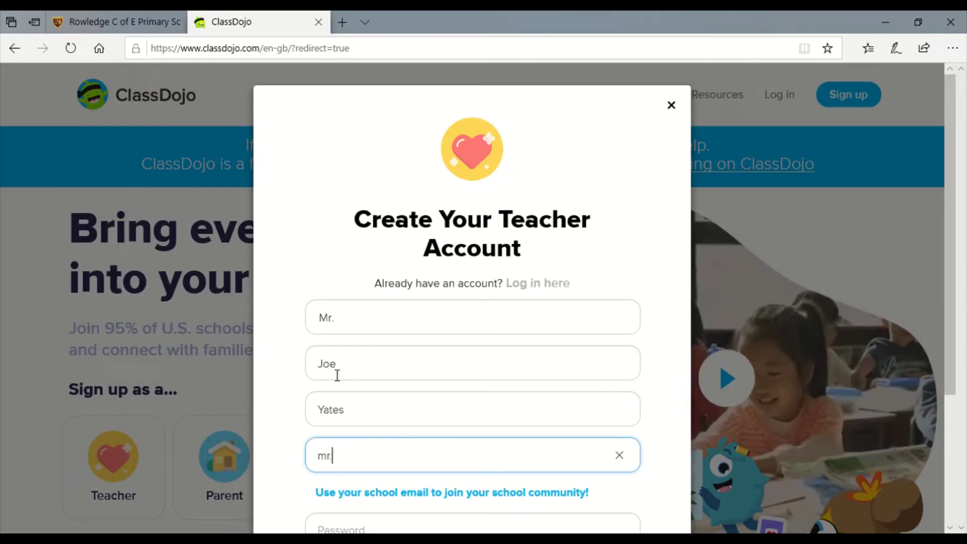
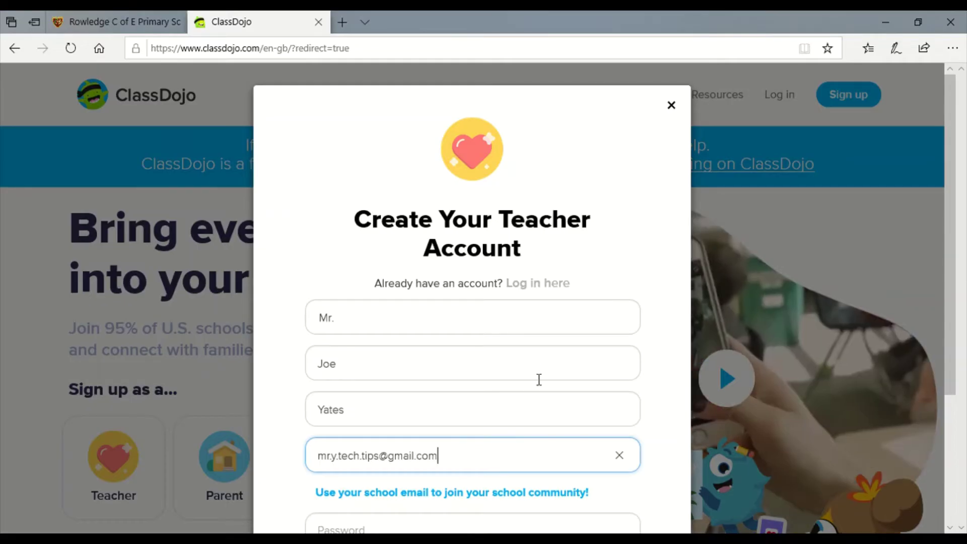
Accept the terms and privacy policy, enter the account password, and submit the sign-up form
{"action": "left_click_drag", "start_coordinate": [951, 265], "coordinate": [950, 373]}
{"action": "left_click", "coordinate": [309, 421]}
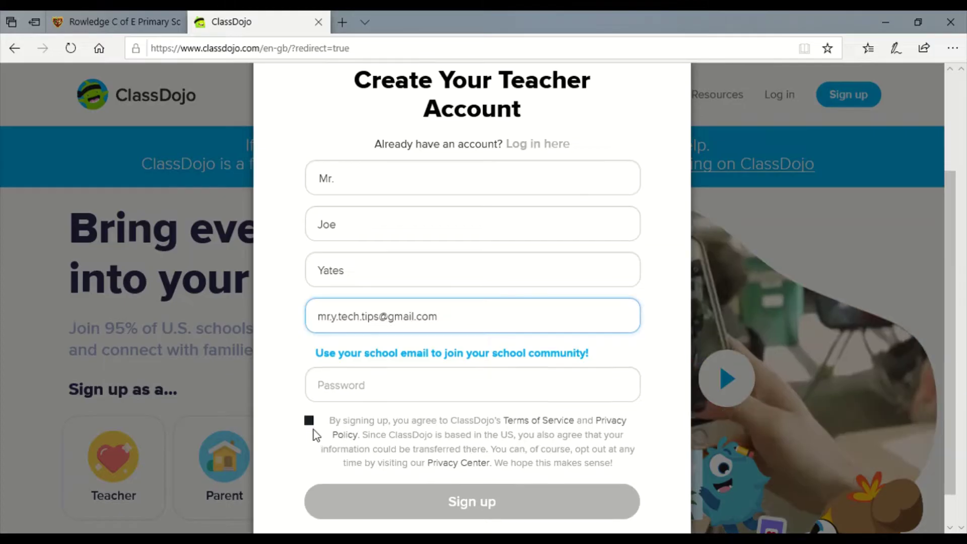
{"action": "scroll", "coordinate": [425, 479], "scroll_direction": "down", "scroll_amount": 1}
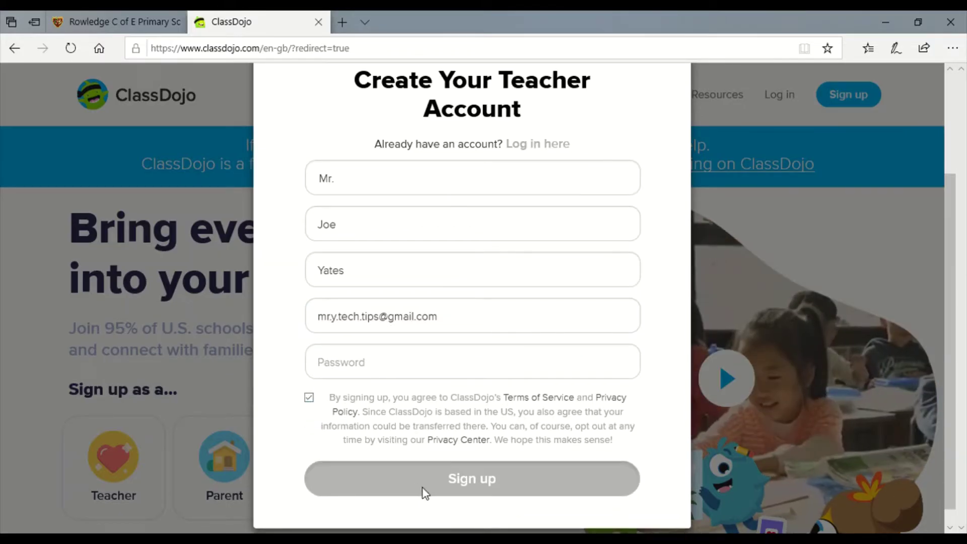
{"action": "left_click", "coordinate": [419, 373]}
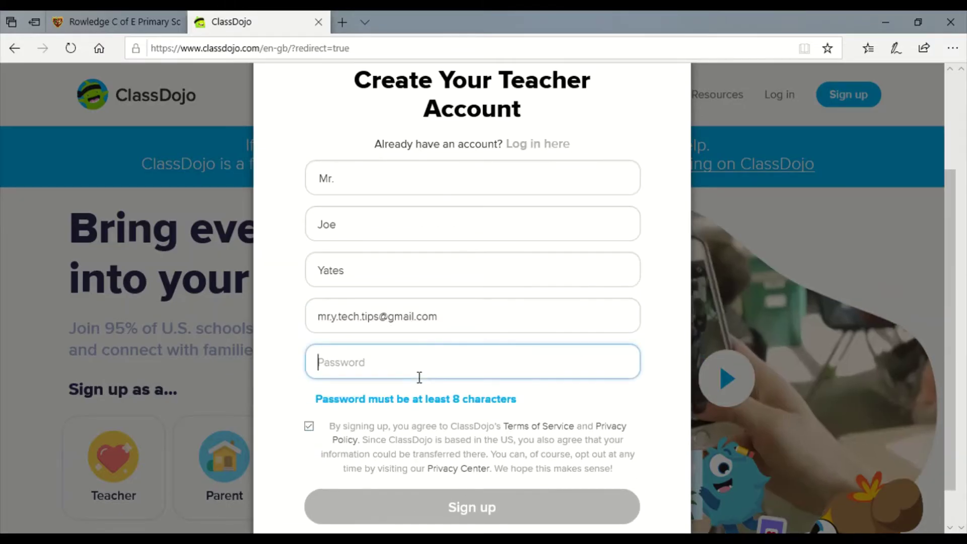
{"action": "type", "text": "*********"}
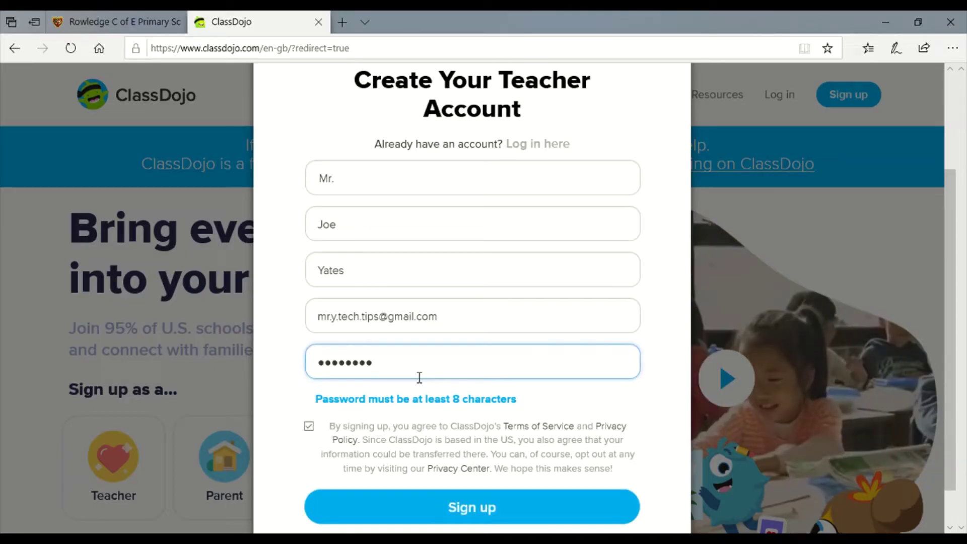
{"action": "left_click", "coordinate": [467, 507]}
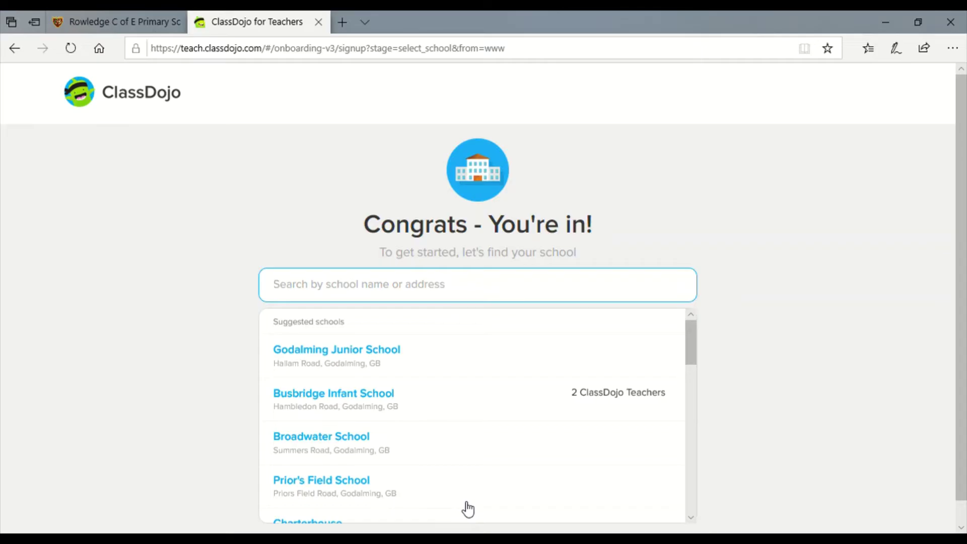
Choose 'I don't teach in a school' and decline promotional e-mail updates
{"action": "scroll", "coordinate": [960, 335], "scroll_direction": "down", "scroll_amount": 1}
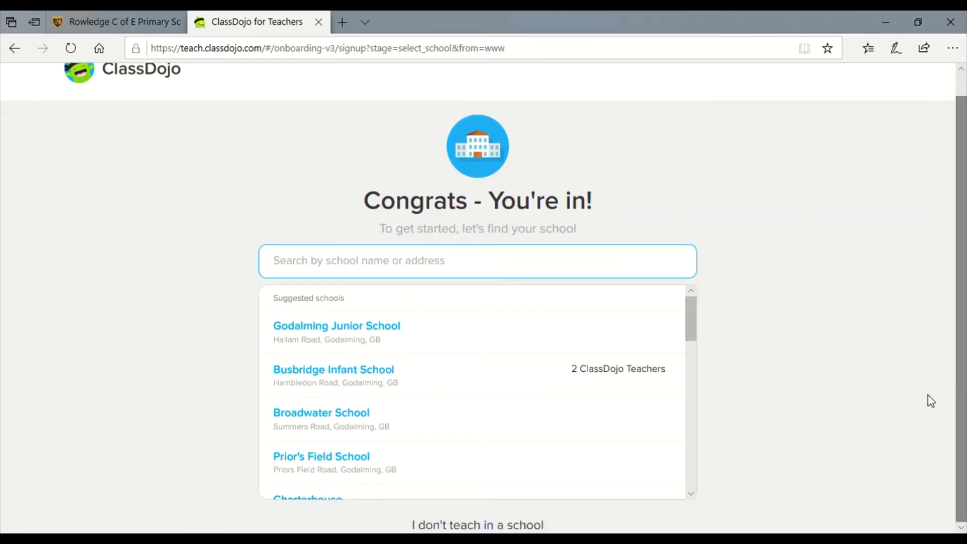
{"action": "left_click", "coordinate": [476, 526]}
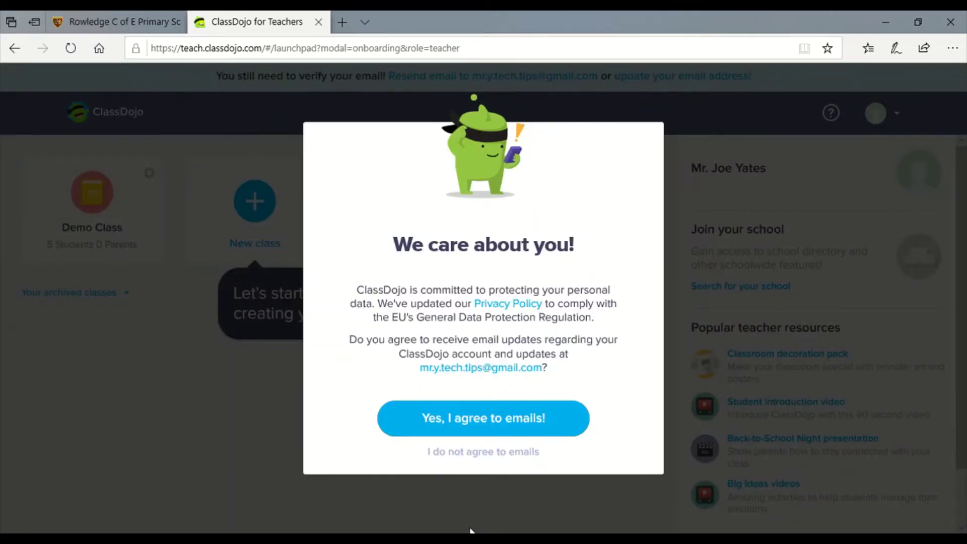
{"action": "left_click", "coordinate": [492, 453]}
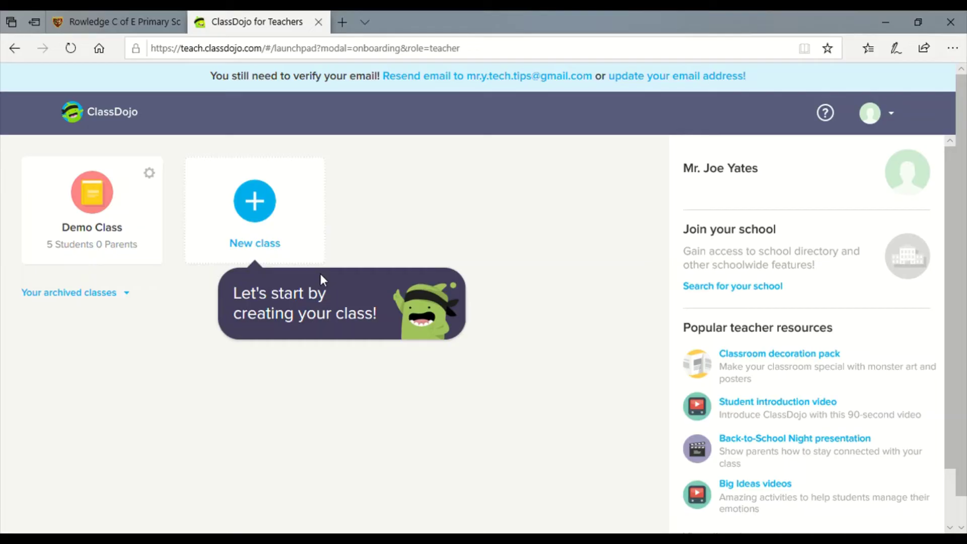
Create a new class with grade level 2nd Grade and the default sharing option
{"action": "left_click", "coordinate": [266, 206]}
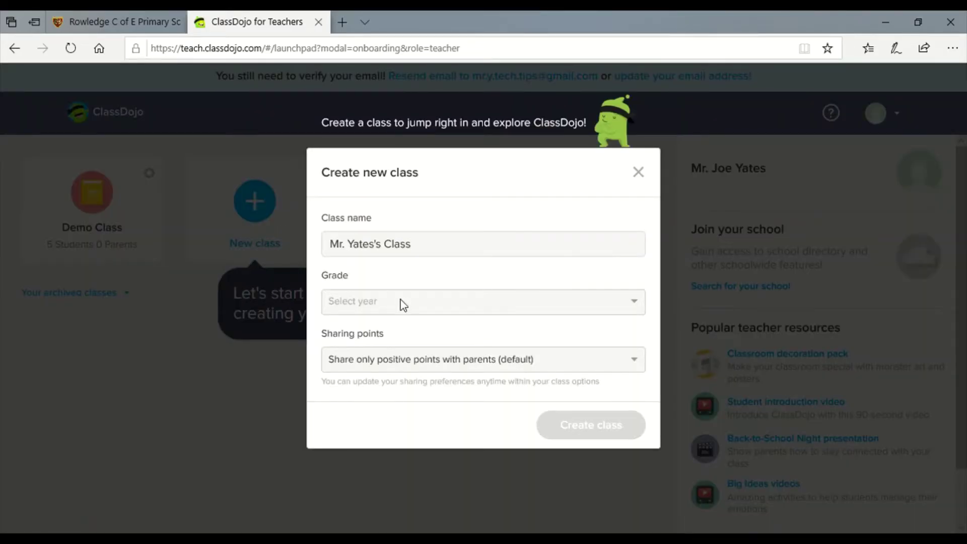
{"action": "left_click", "coordinate": [456, 302]}
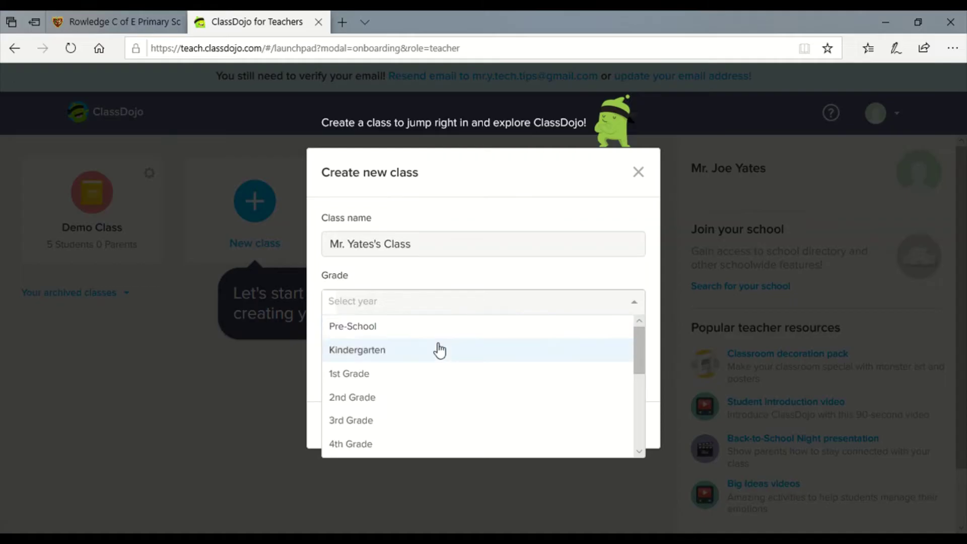
{"action": "left_click", "coordinate": [416, 398]}
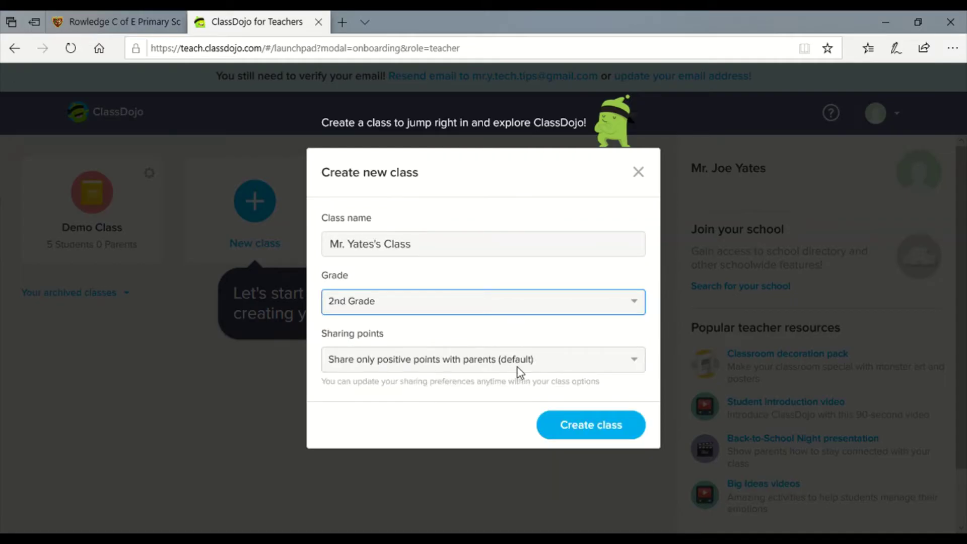
{"action": "left_click", "coordinate": [579, 424]}
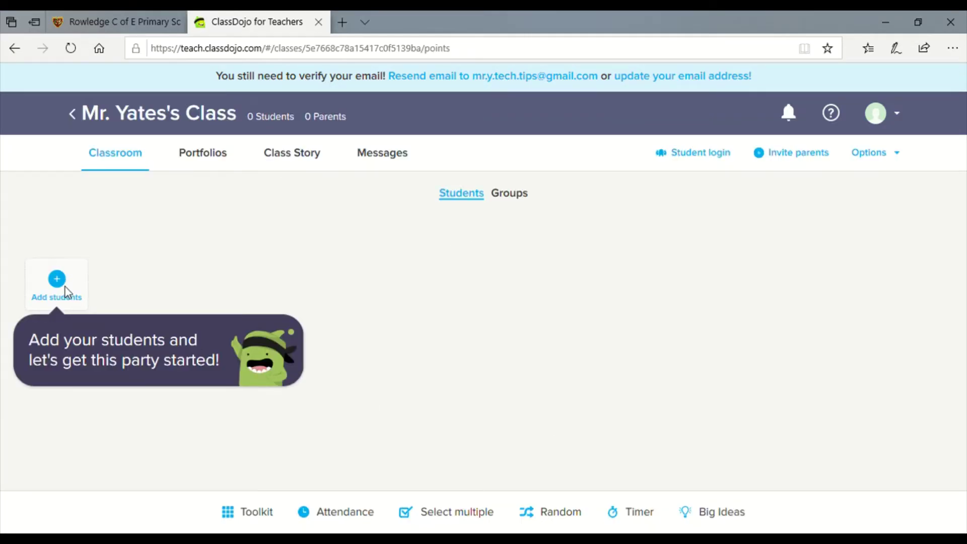
Add two students with their first and last names and save them to the class
{"action": "left_click", "coordinate": [58, 282]}
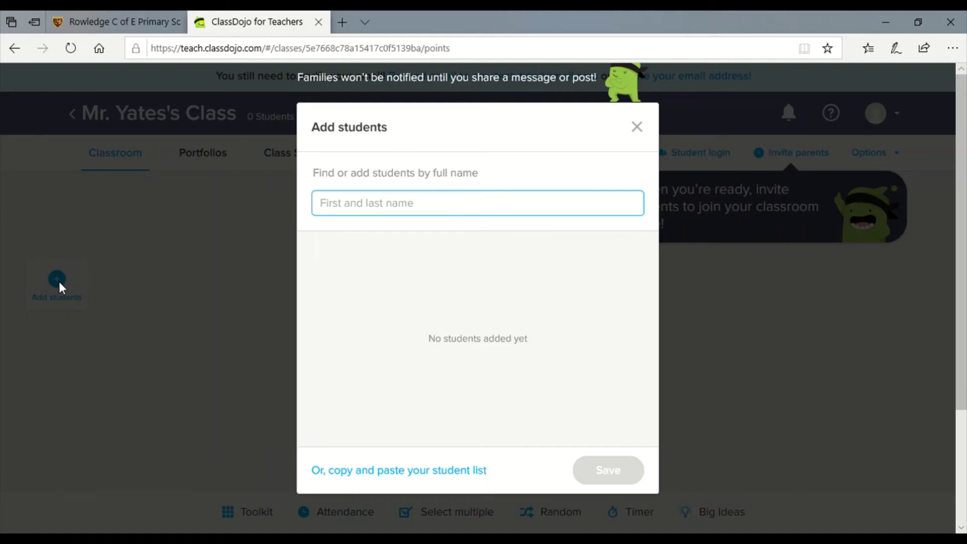
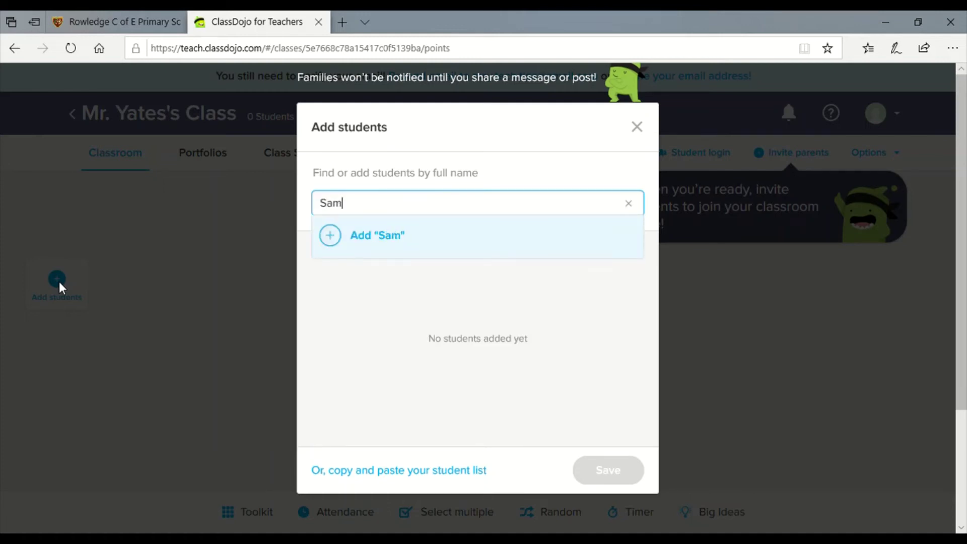
{"action": "left_click", "coordinate": [332, 243]}
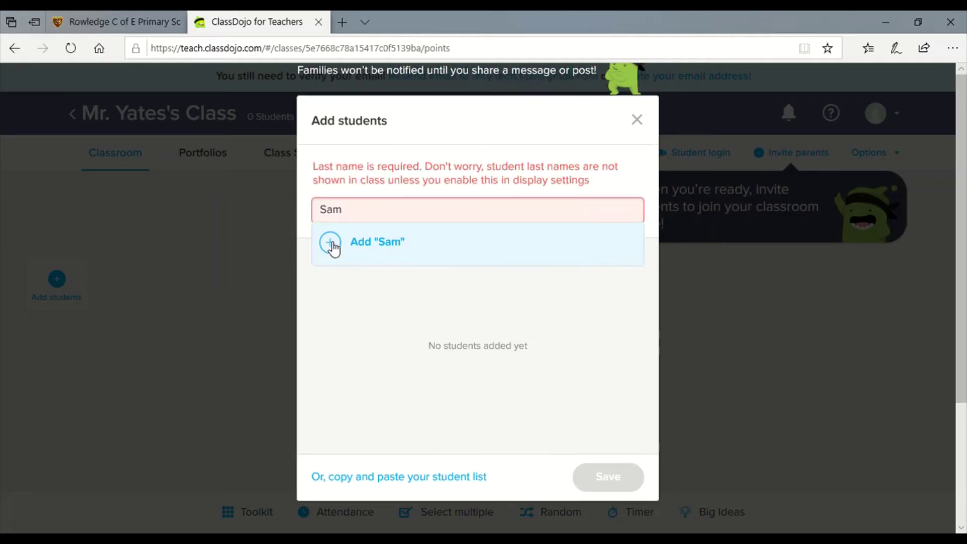
{"action": "left_click", "coordinate": [380, 219]}
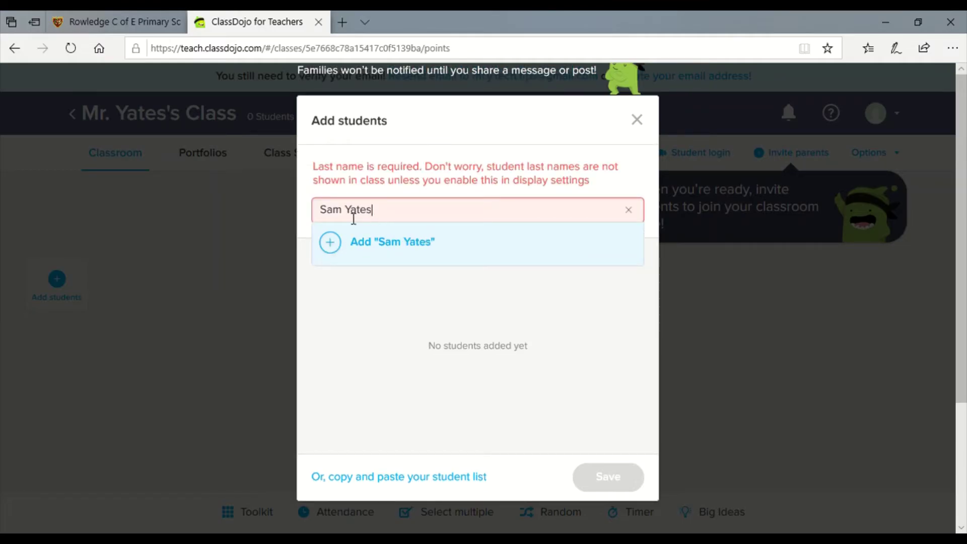
{"action": "left_click", "coordinate": [330, 250]}
{"action": "left_click", "coordinate": [378, 210]}
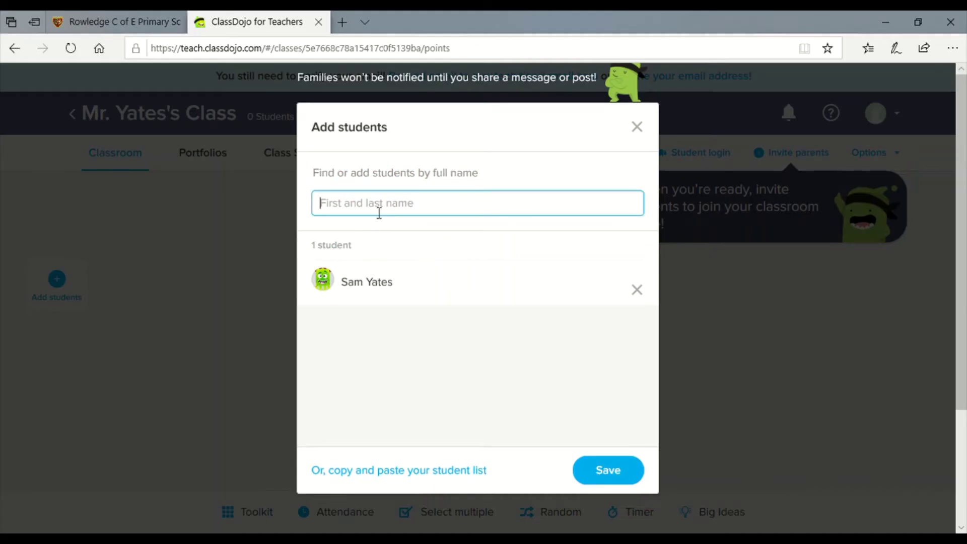
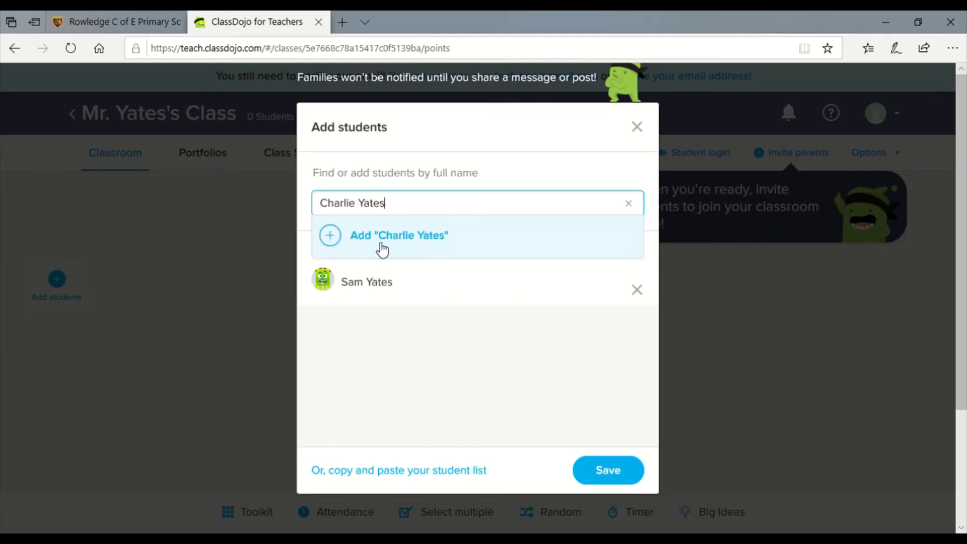
{"action": "left_click", "coordinate": [339, 250]}
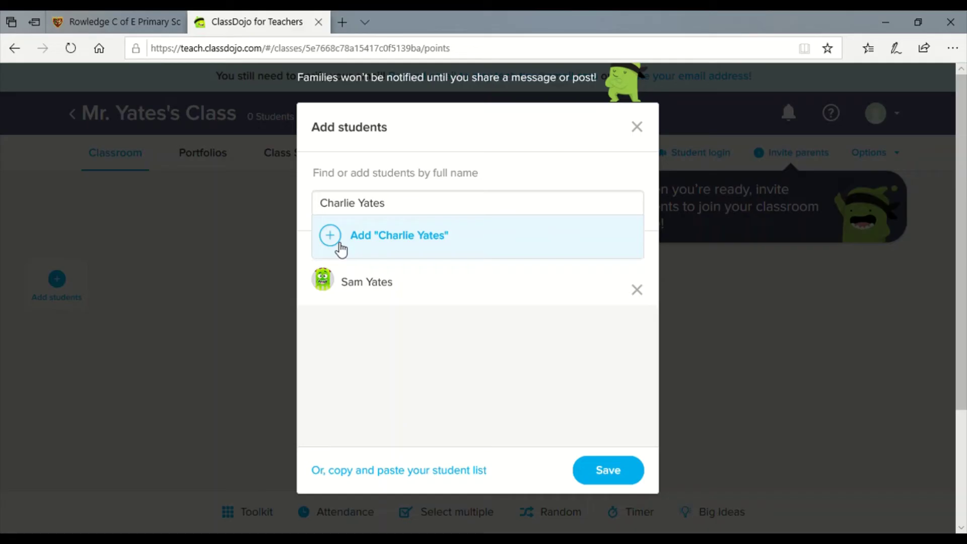
{"action": "left_click", "coordinate": [631, 473]}
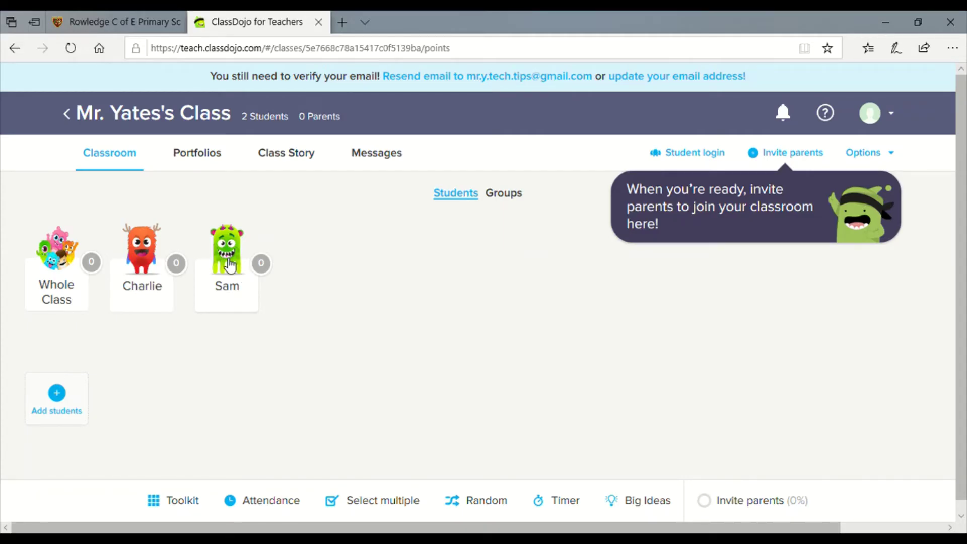
Open the rightmost student's feedback options and go to Edit skills
{"action": "left_click", "coordinate": [227, 263]}
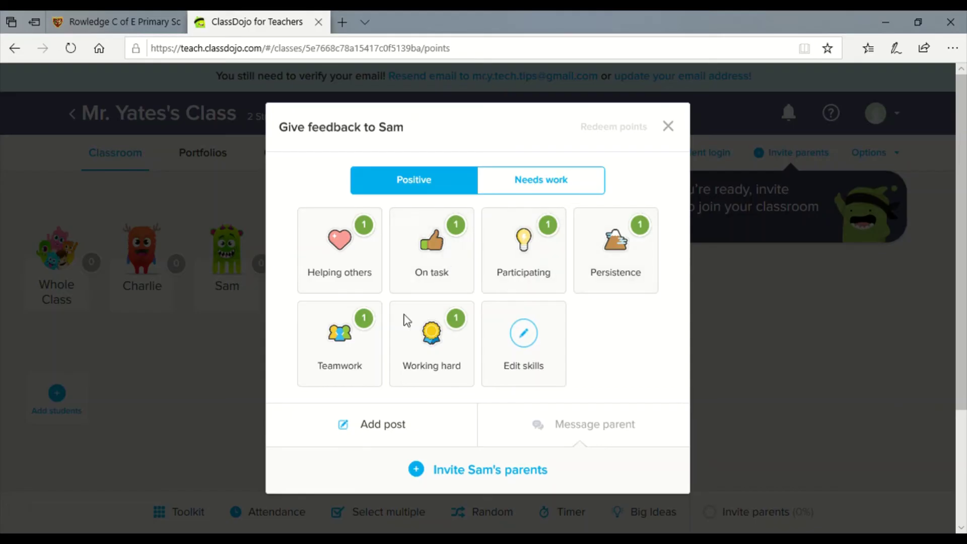
{"action": "left_click", "coordinate": [536, 346]}
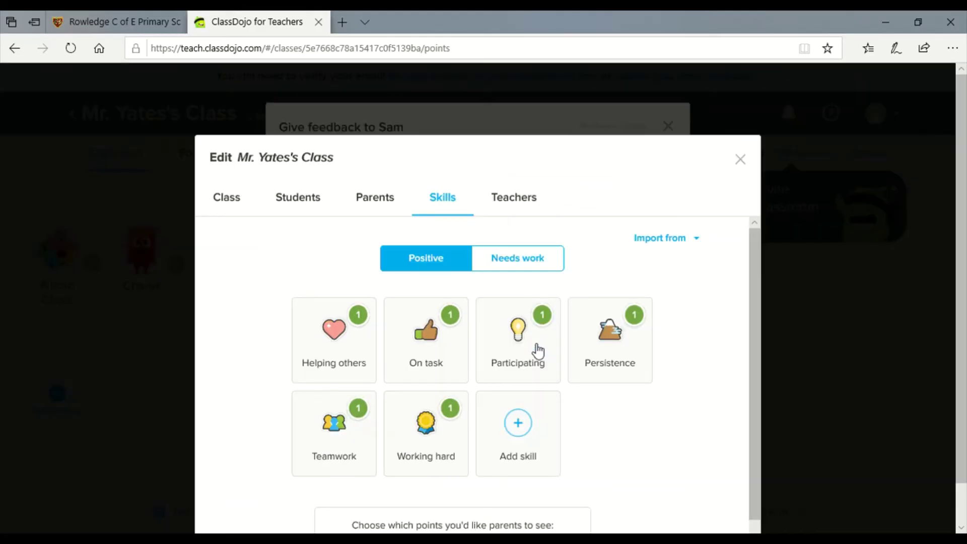
Save a 1-point positive skill named 'Maths Dojo' with the clock icon, then close class settings
{"action": "left_click", "coordinate": [524, 427]}
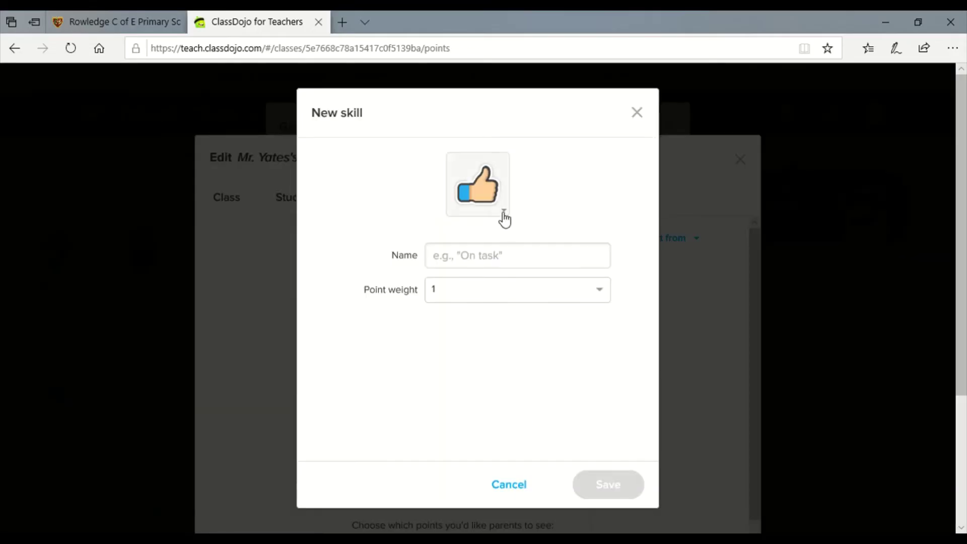
{"action": "left_click", "coordinate": [503, 260]}
{"action": "type", "text": "M"}
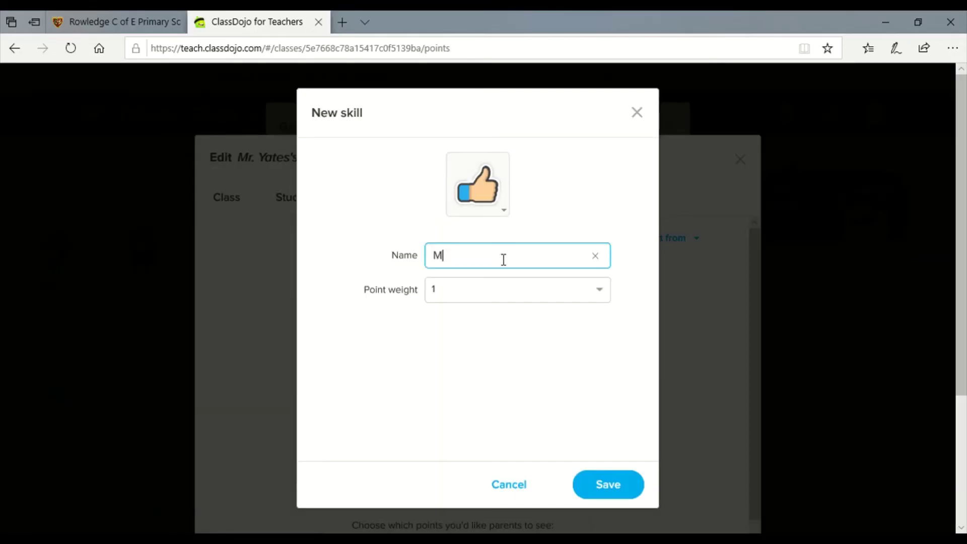
{"action": "type", "text": "aths Dojo"}
{"action": "left_click", "coordinate": [496, 209]}
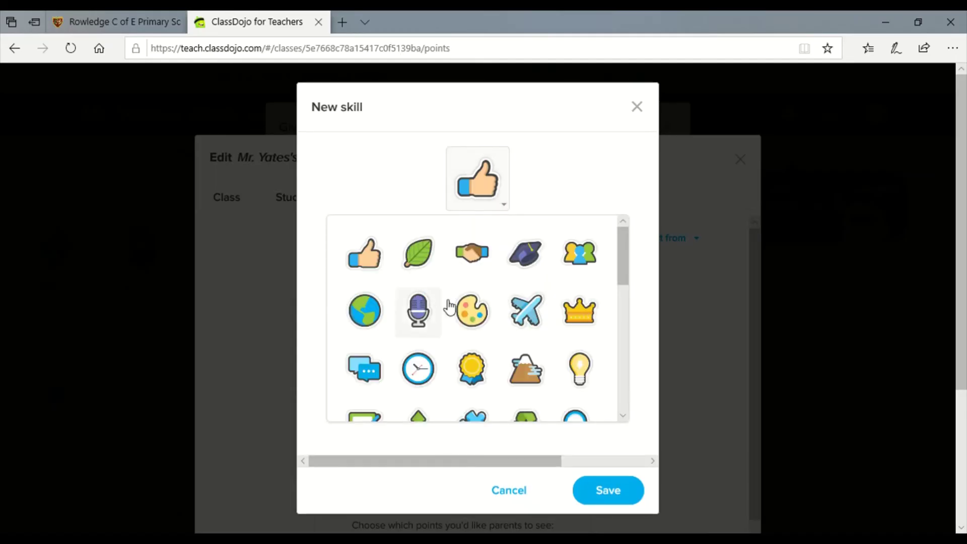
{"action": "left_click", "coordinate": [417, 370]}
{"action": "left_click", "coordinate": [623, 488]}
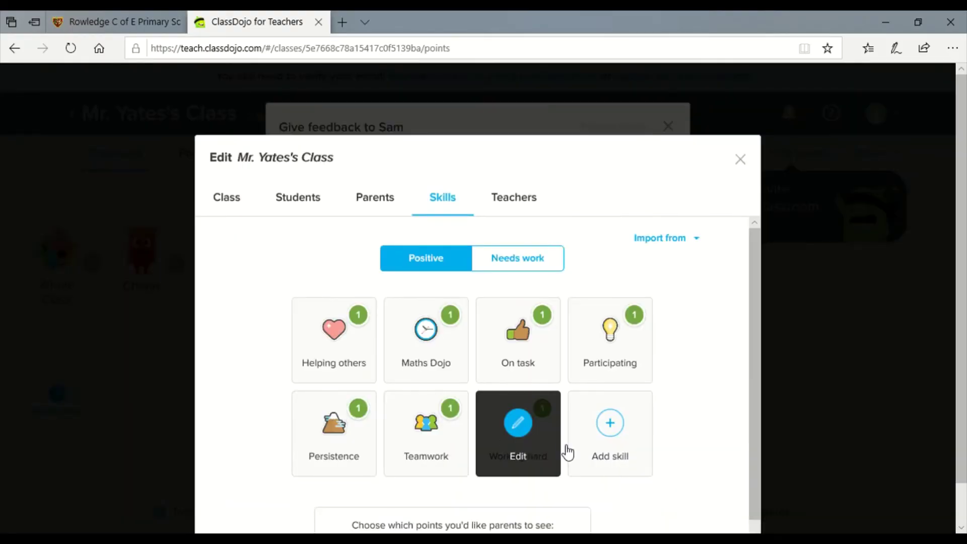
{"action": "left_click", "coordinate": [740, 164]}
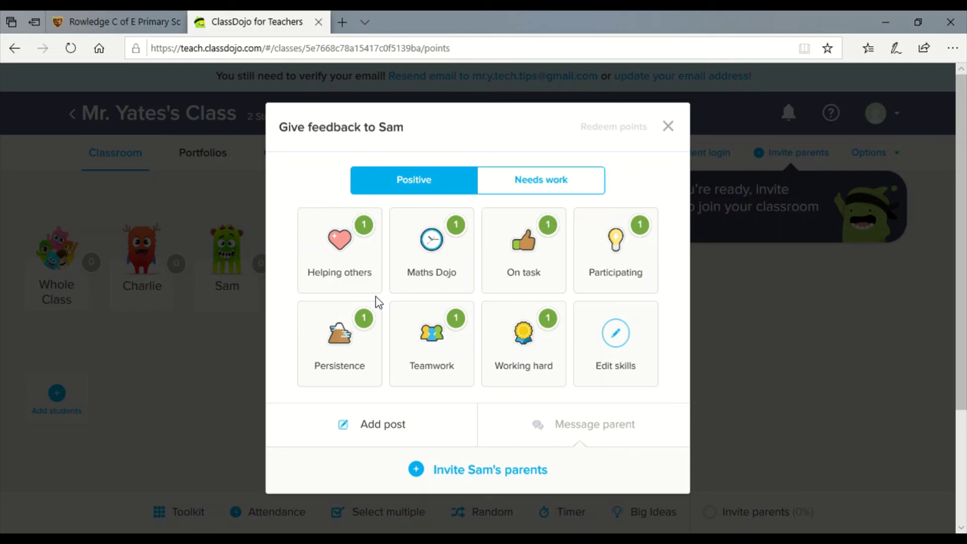
Award the rightmost student +1 for the Maths Dojo skill
{"action": "left_click", "coordinate": [439, 254]}
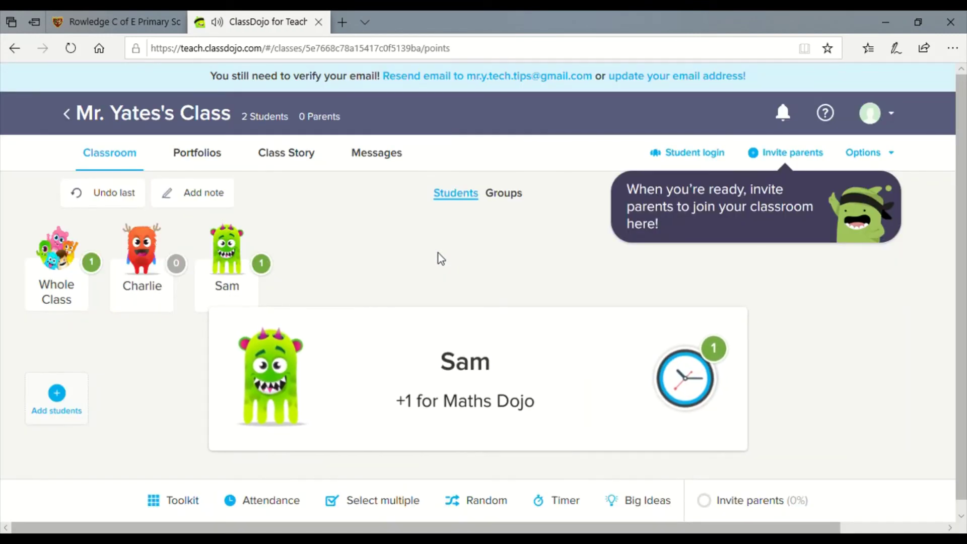